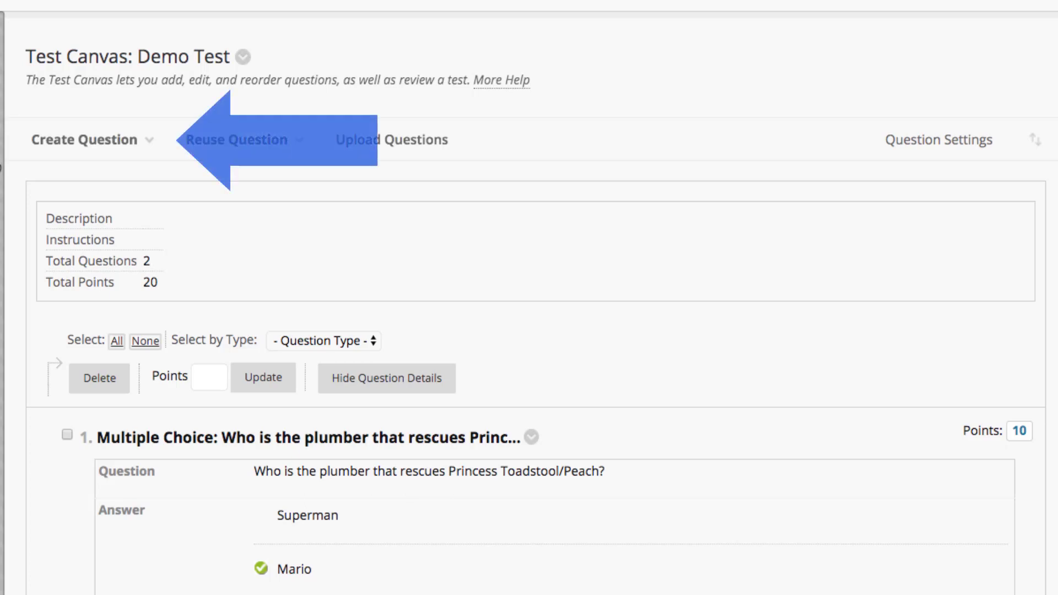
# - Choose Fill in the Blank from the Create Question list on the Demo Test
pyautogui.click(63, 148)
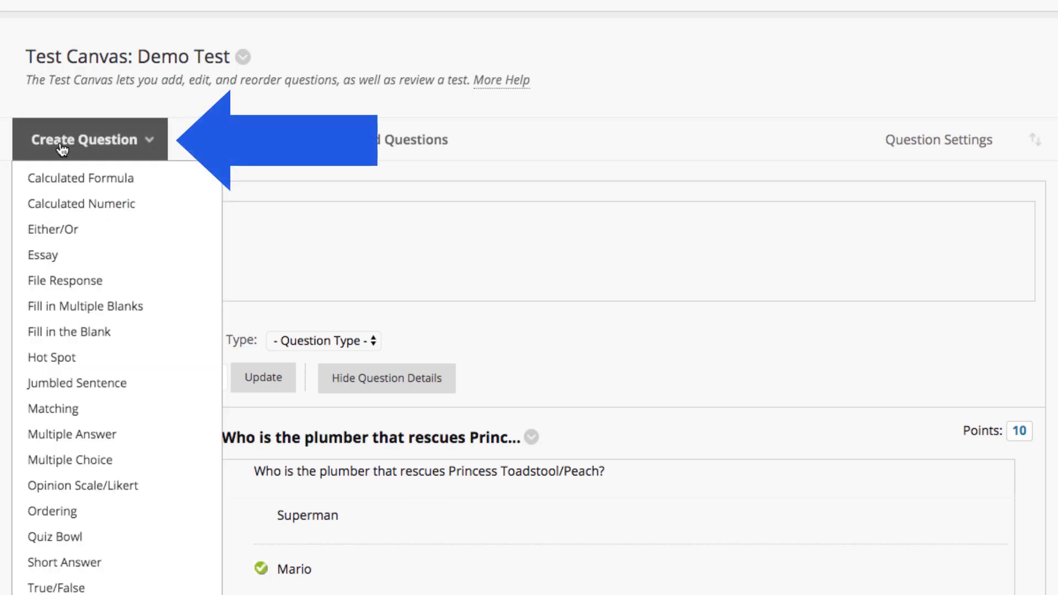
pyautogui.click(92, 340)
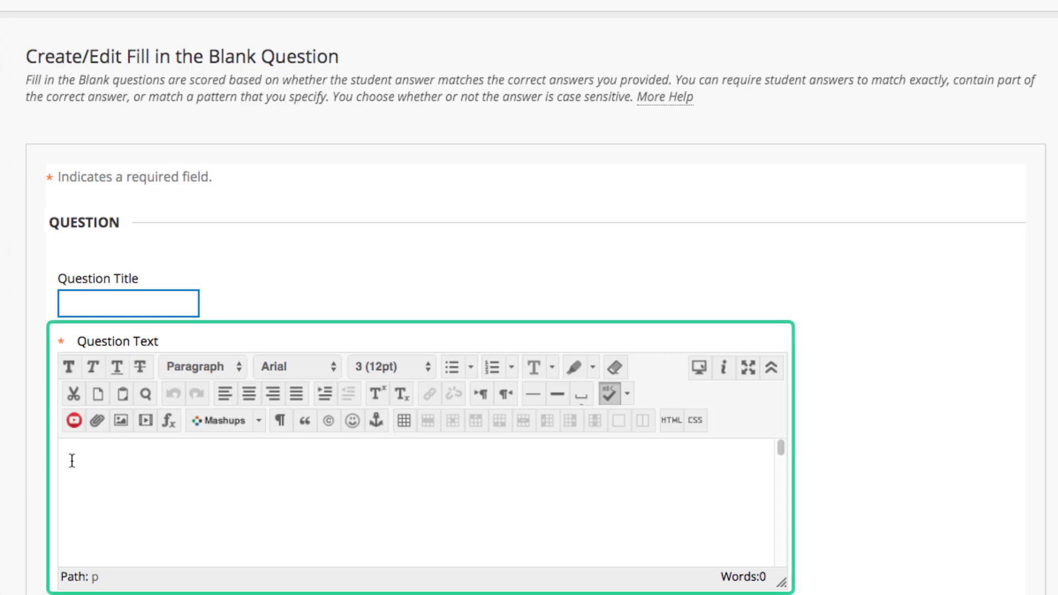
# - Write 'Who is Mario's brother?' as question text, then replace it with 'Super ____ Bros.'
pyautogui.click(98, 464)
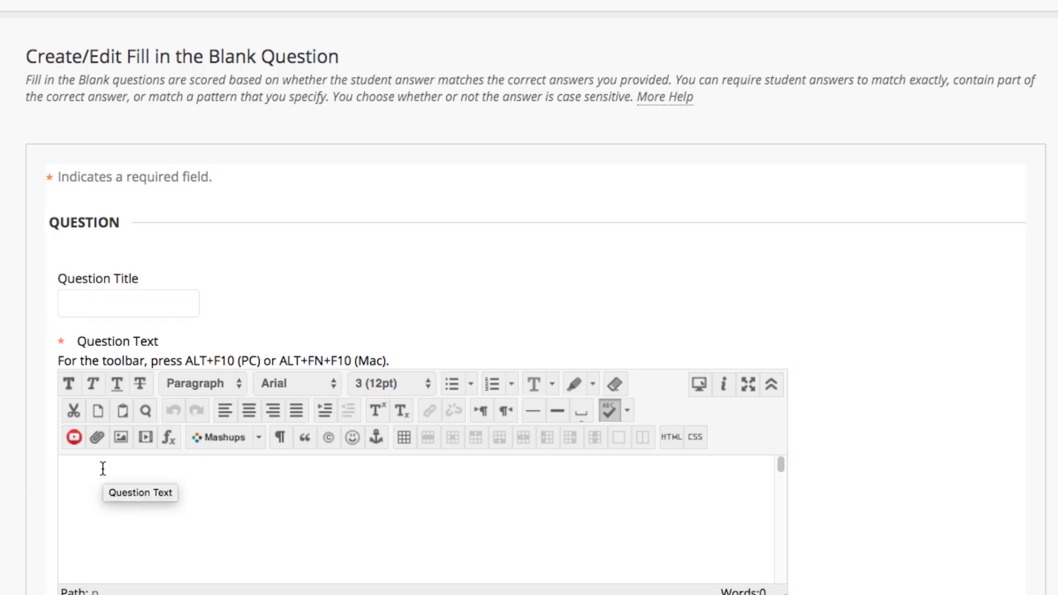
pyautogui.write("Who is Mario's brother?")
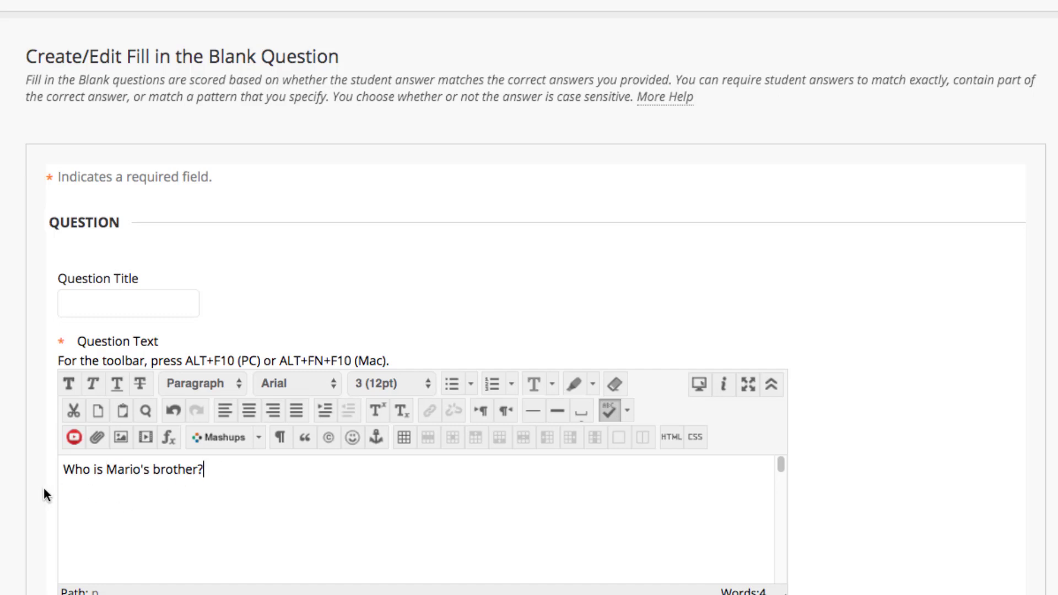
pyautogui.tripleClick(60, 469)
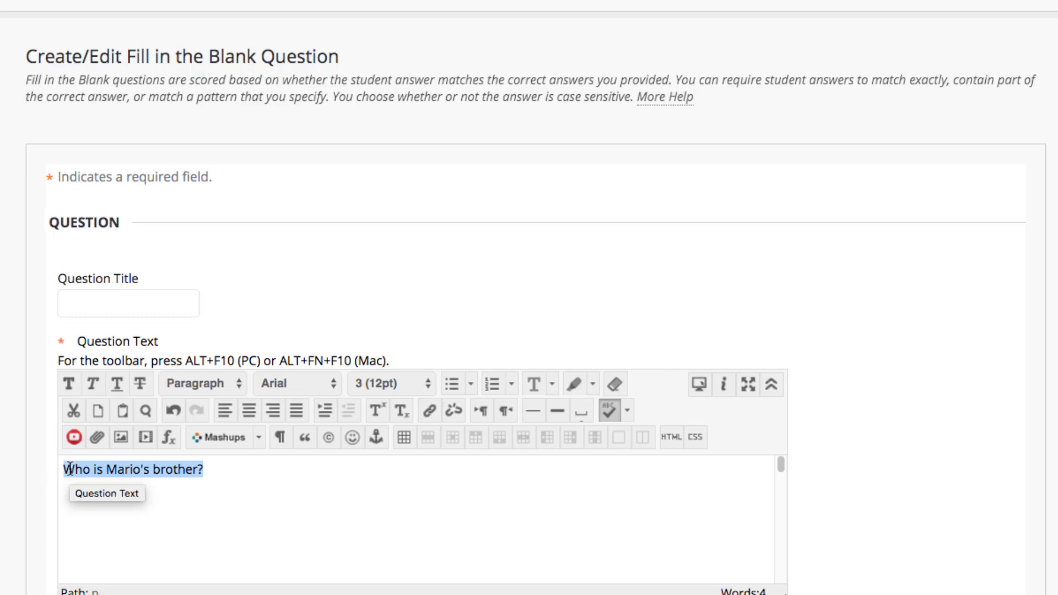
pyautogui.write('Super _____ Bros.')
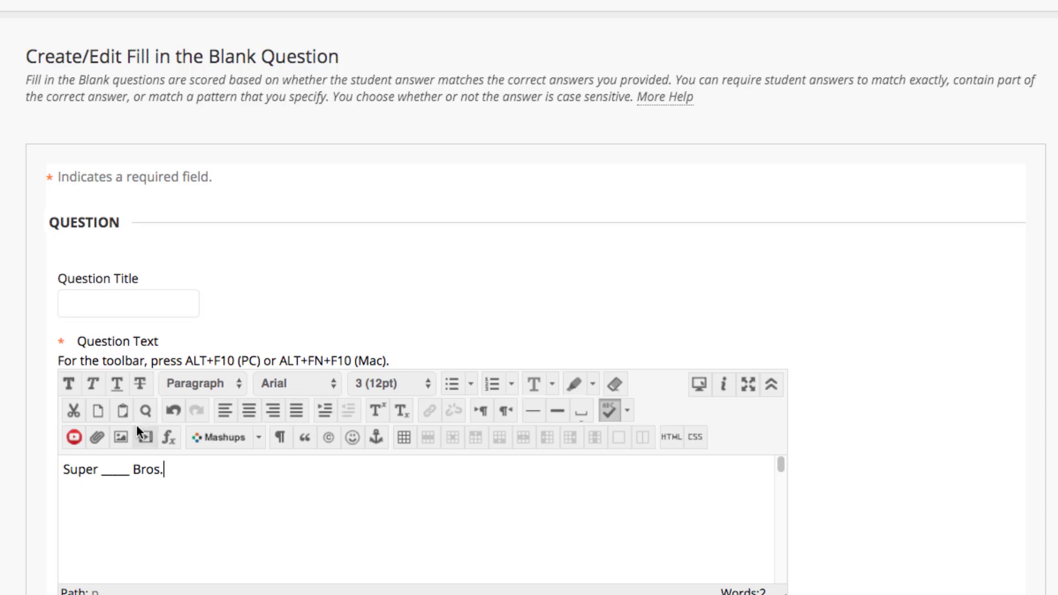
# - Enter 'Mario' as Answer 1 and mark it Case Sensitive
pyautogui.scroll(-3, 800, 177)
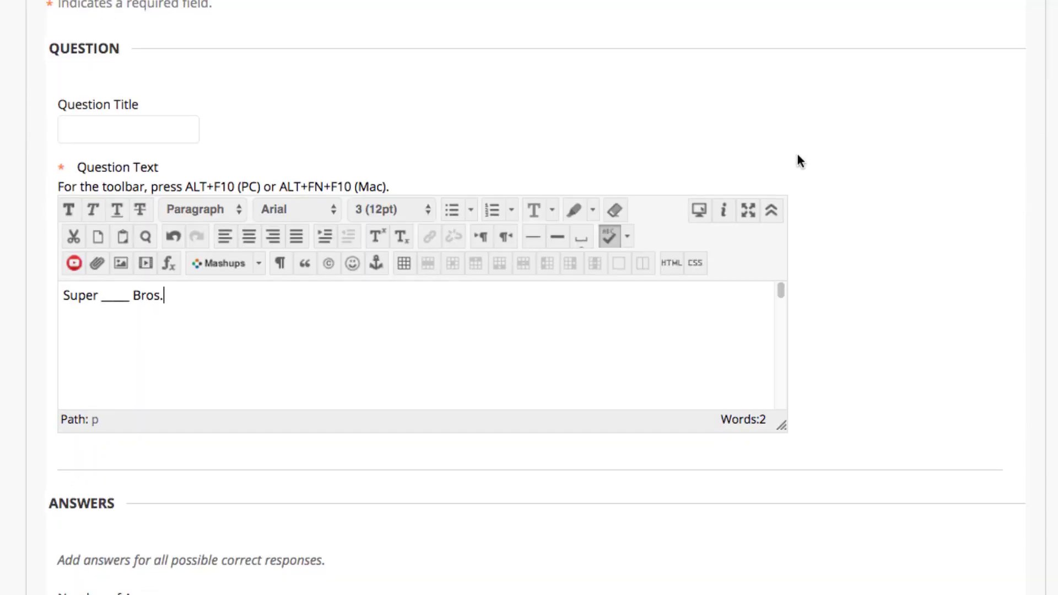
pyautogui.scroll(-3, 797, 152)
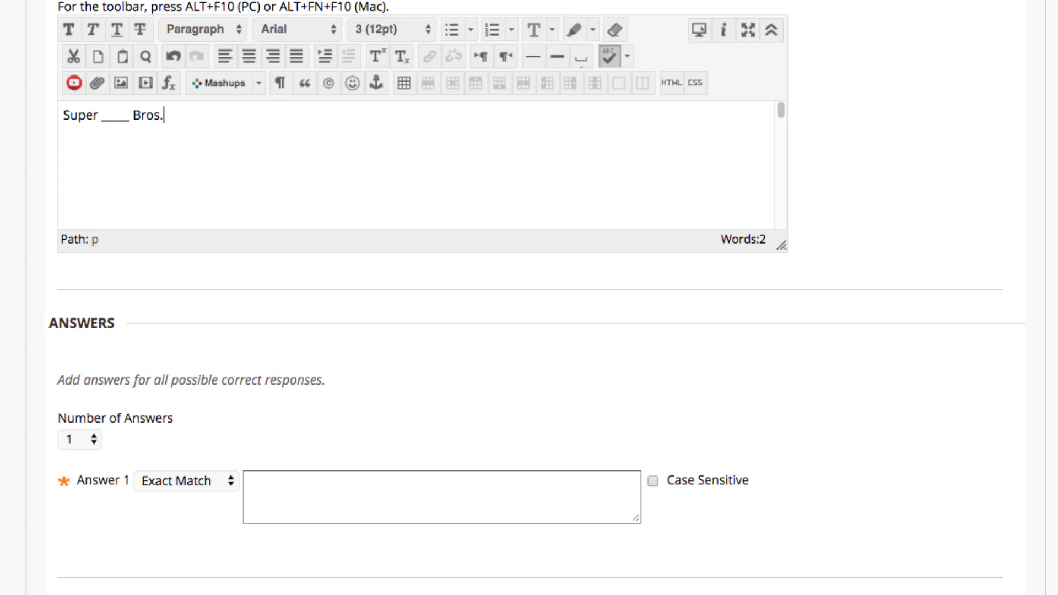
pyautogui.click(312, 498)
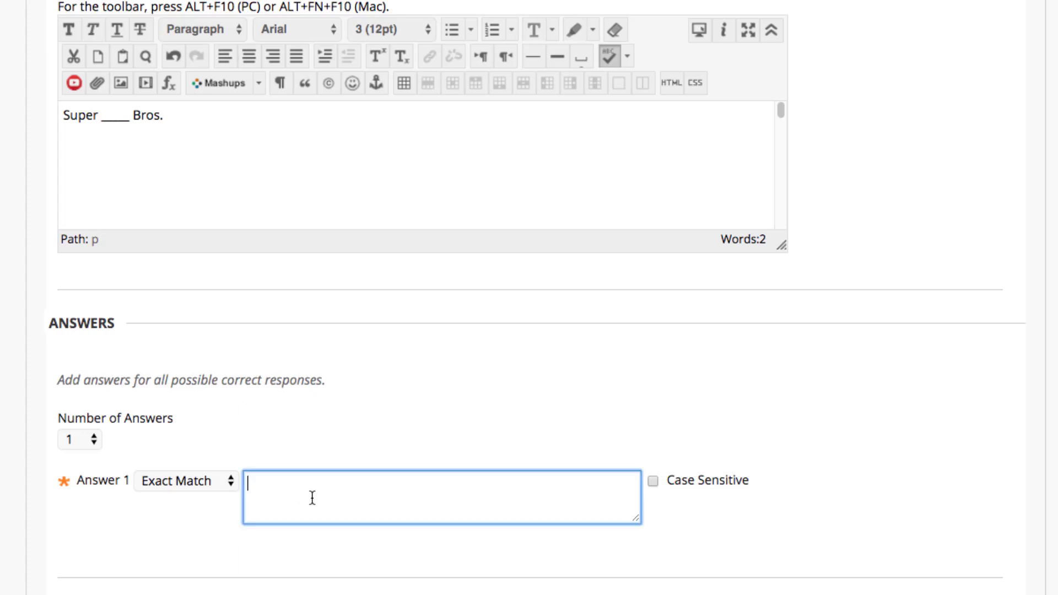
pyautogui.write('Mario')
pyautogui.click(654, 484)
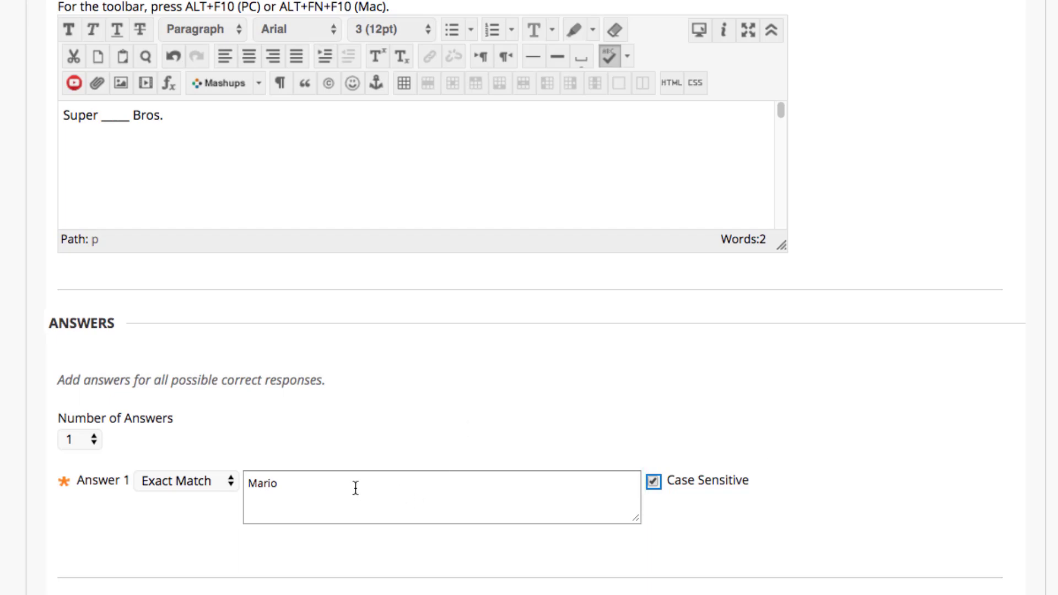
pyautogui.click(215, 486)
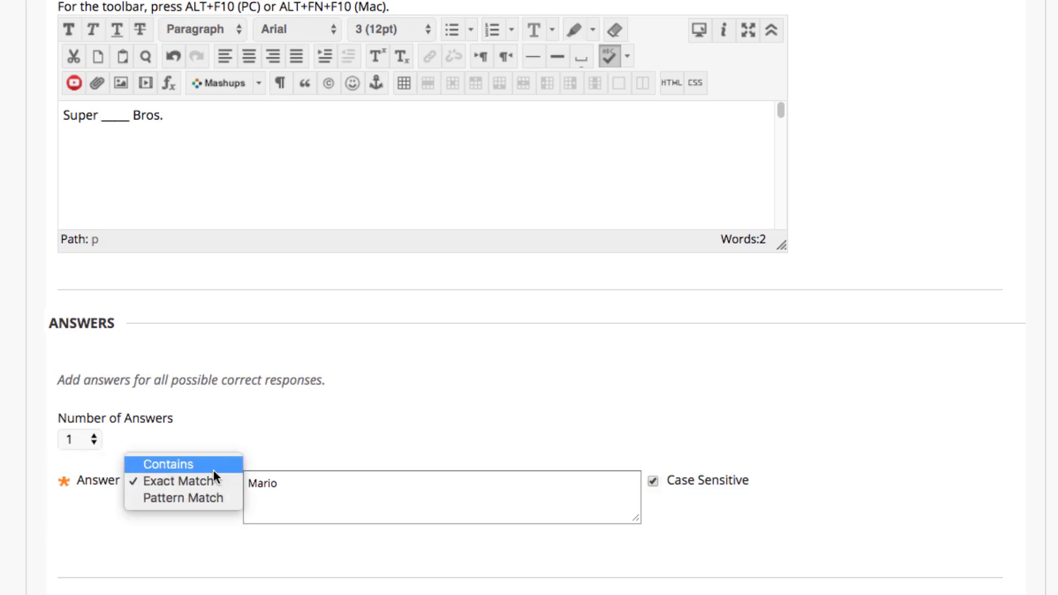
pyautogui.click(214, 469)
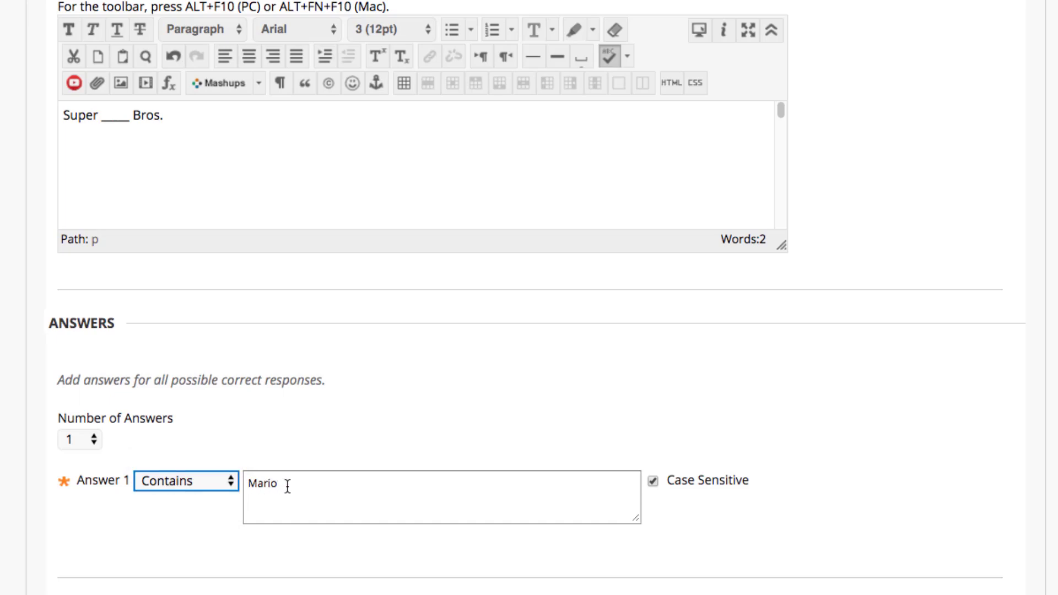
pyautogui.click(311, 487)
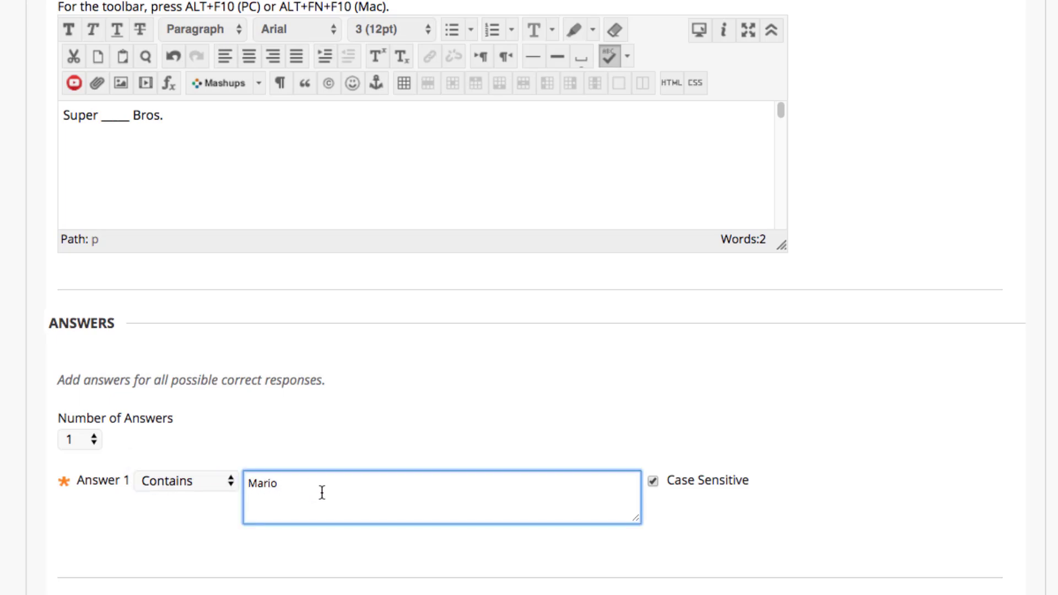
pyautogui.write('and Luigi')
pyautogui.press('BackSpace')
pyautogui.press('BackSpace')
pyautogui.press('BackSpace')
pyautogui.press('BackSpace')
pyautogui.press('BackSpace')
pyautogui.press('BackSpace')
pyautogui.press('BackSpace')
pyautogui.press('BackSpace')
pyautogui.press('BackSpace')
pyautogui.press('BackSpace')
pyautogui.click(210, 485)
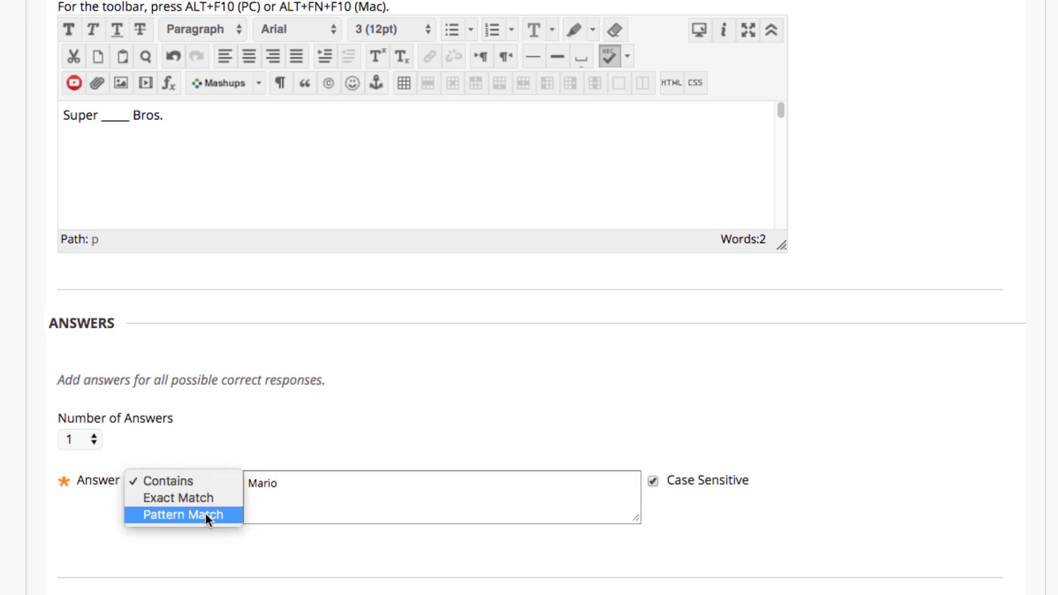
pyautogui.click(202, 501)
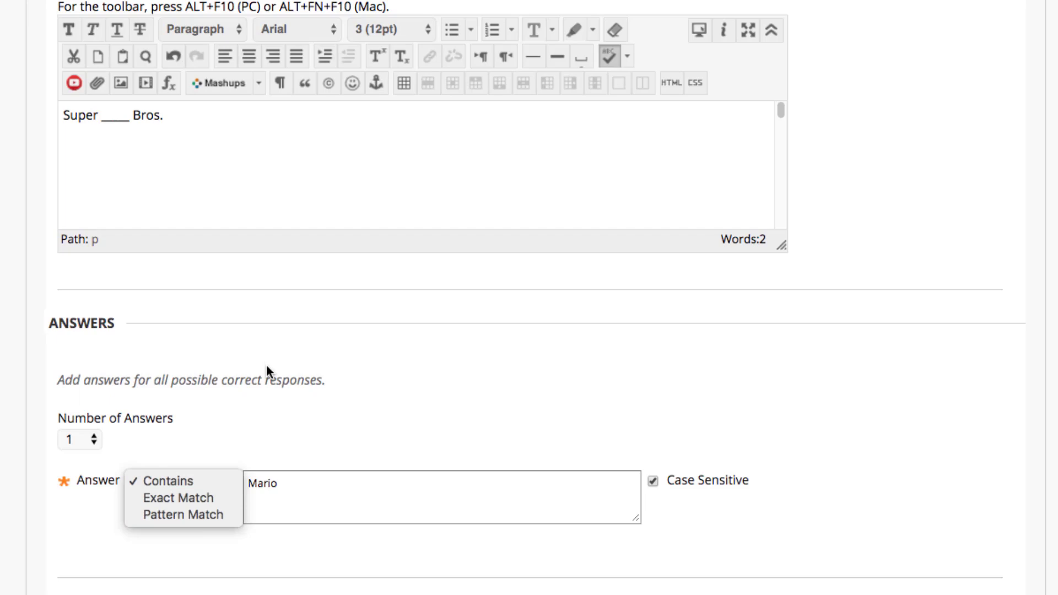
pyautogui.click(254, 412)
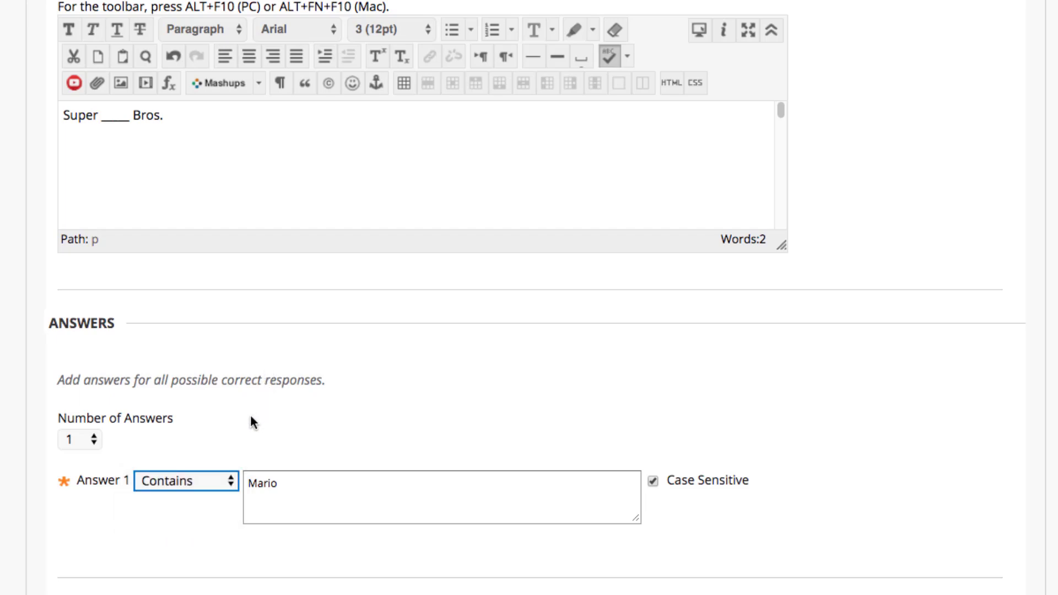
pyautogui.click(184, 481)
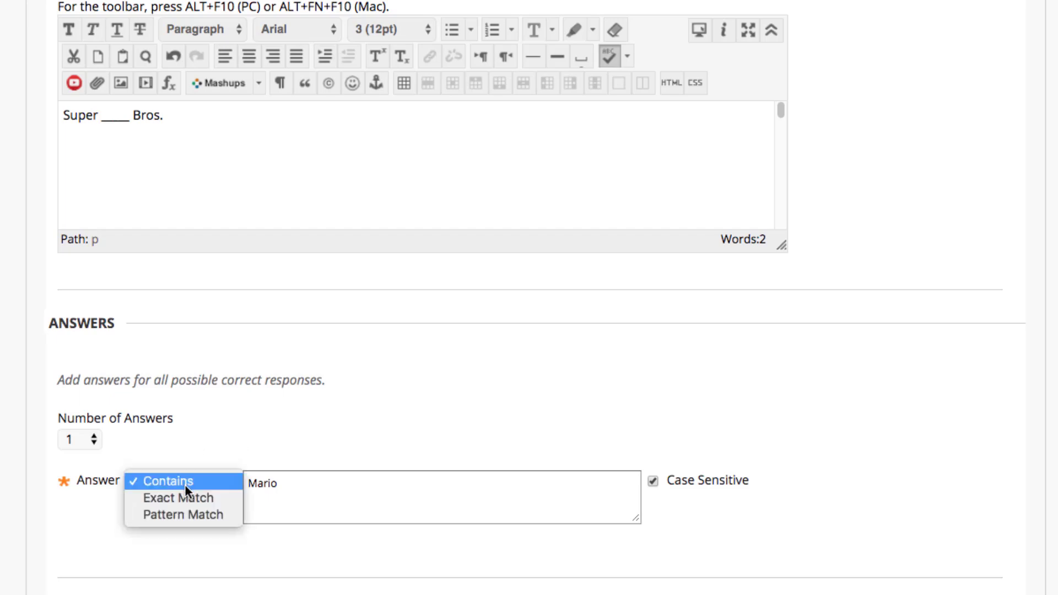
pyautogui.click(188, 498)
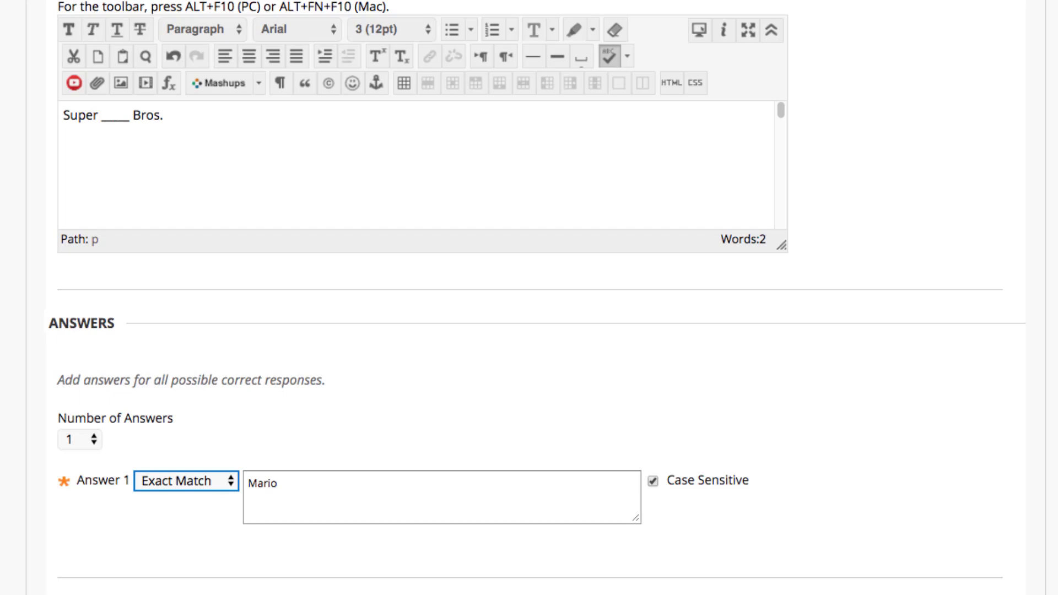
# - Raise Number of Answers to 2 and enter 'Smash' as Answer 2
pyautogui.click(78, 441)
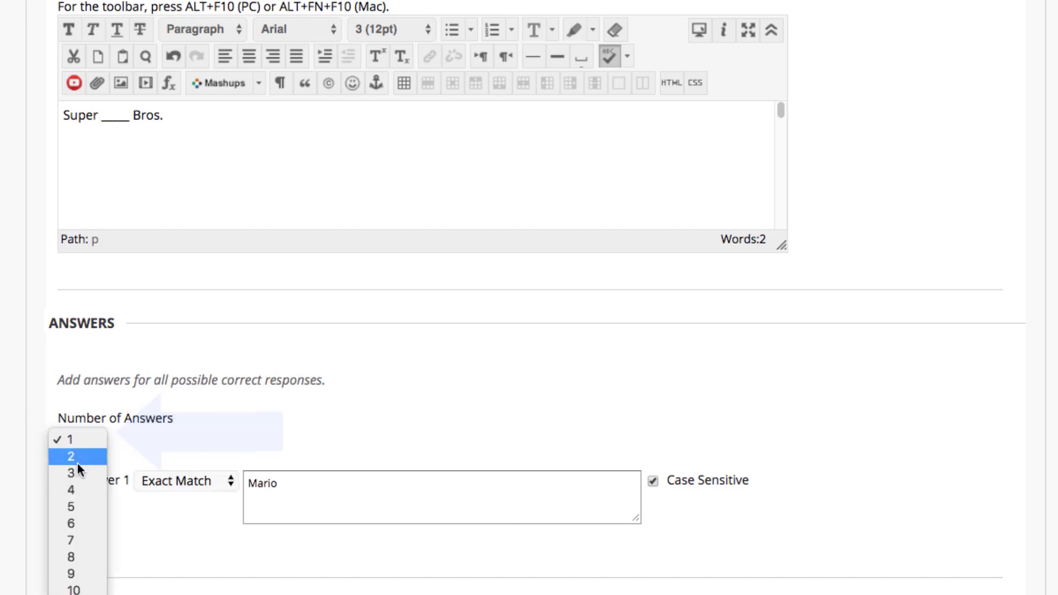
pyautogui.click(77, 461)
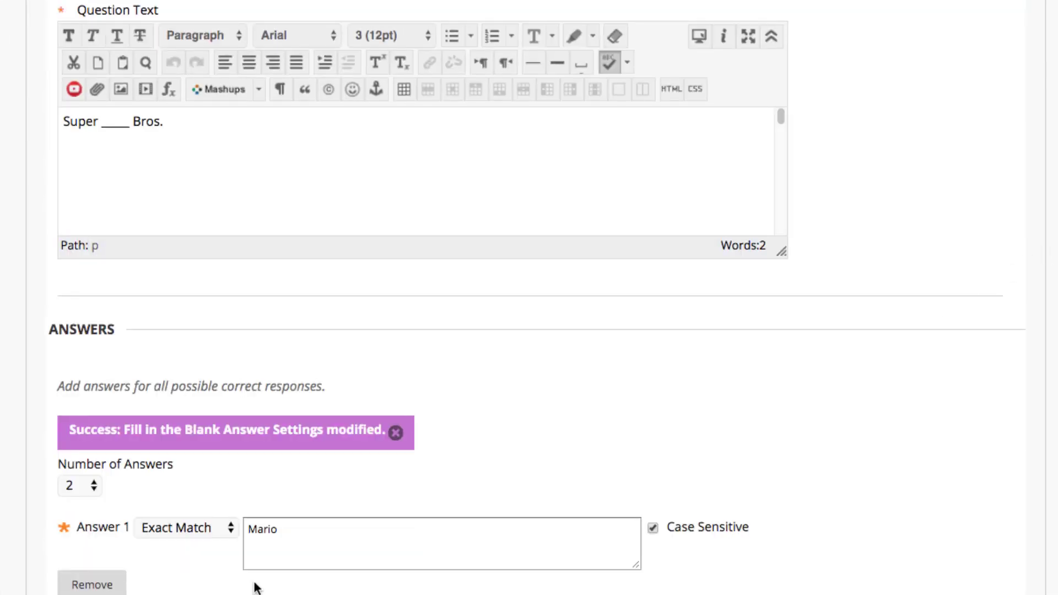
pyautogui.scroll(-3, 256, 584)
pyautogui.click(298, 456)
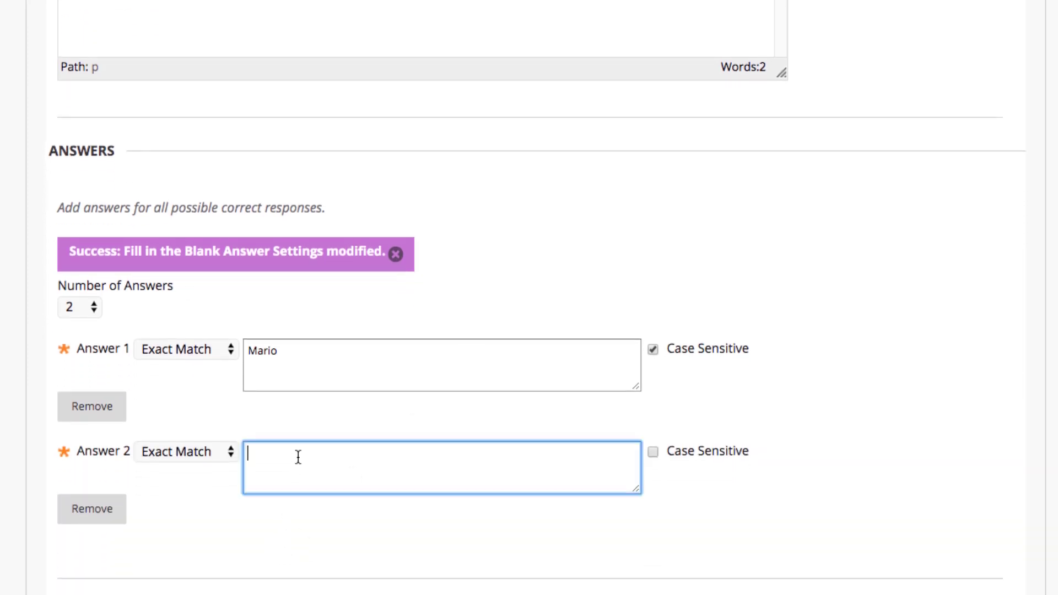
pyautogui.write('Smash')
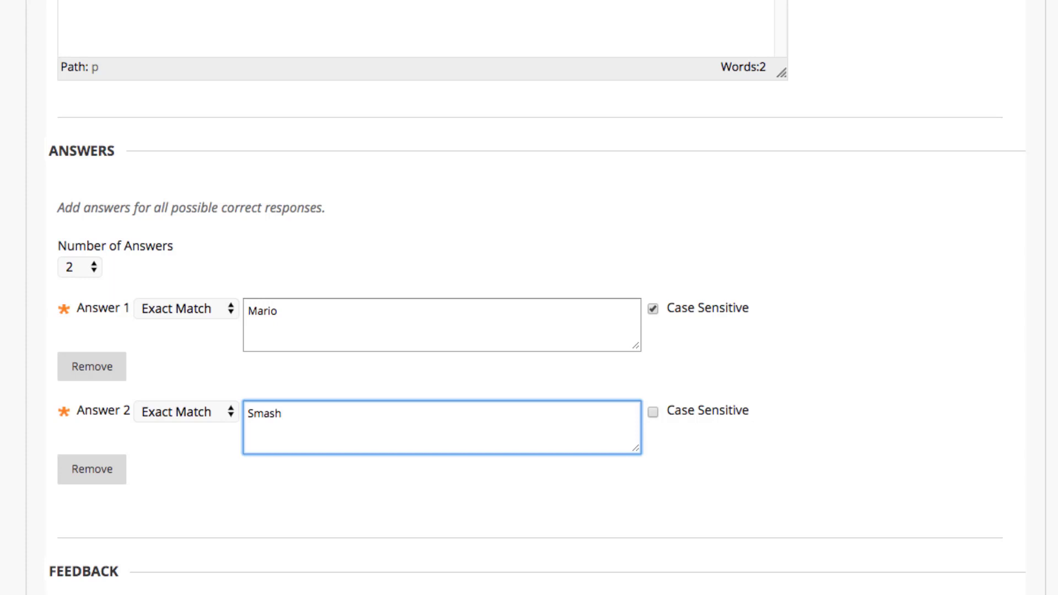
pyautogui.click(935, 198)
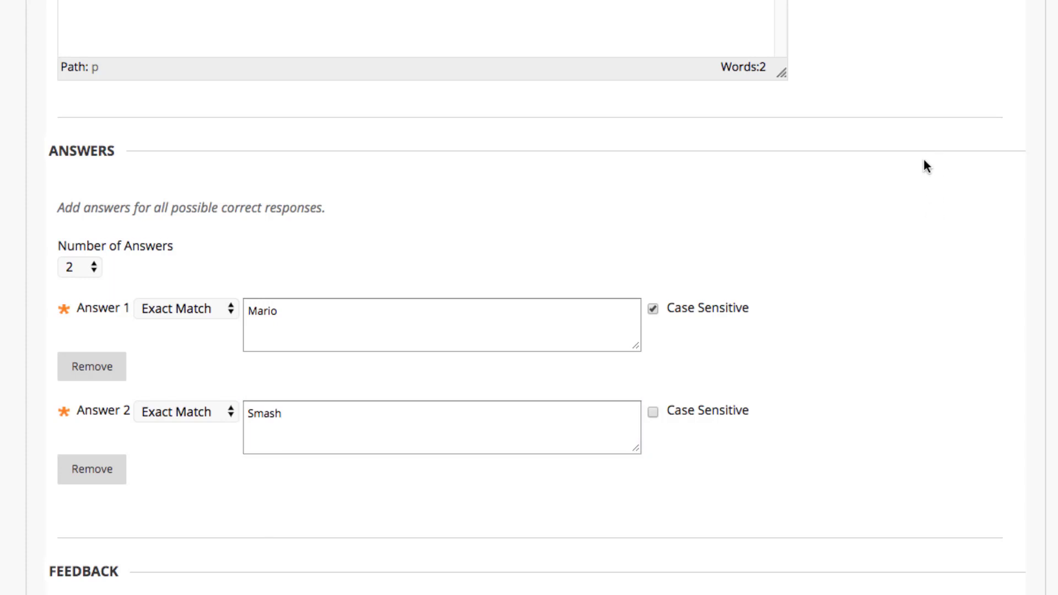
# - Enter correct feedback 'It'sa me, Mario' and incorrect feedback 'Play more video games'
pyautogui.scroll(-5, 925, 158)
pyautogui.scroll(-6, 925, 161)
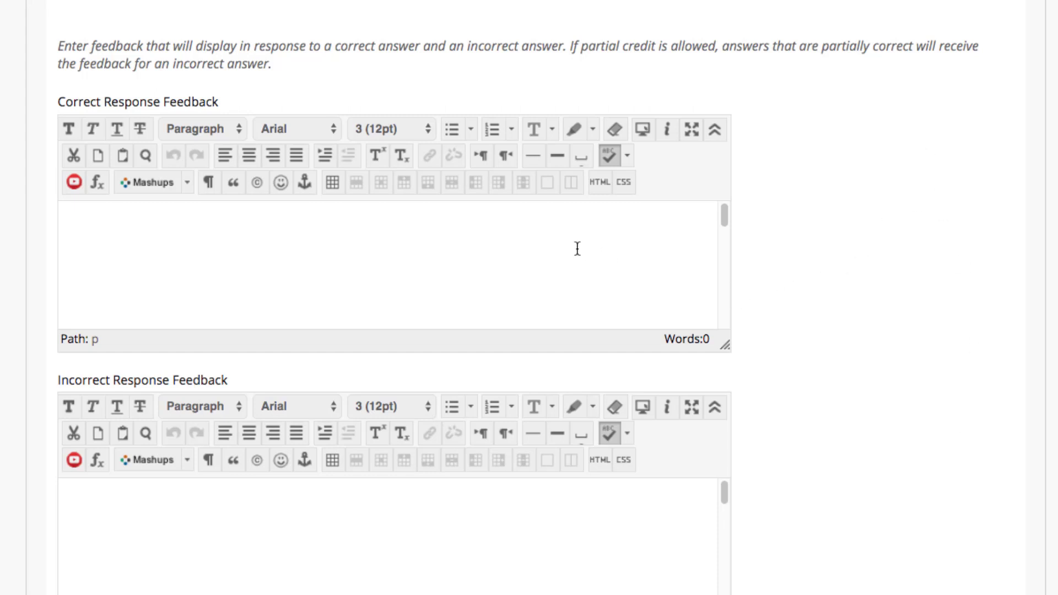
pyautogui.click(270, 278)
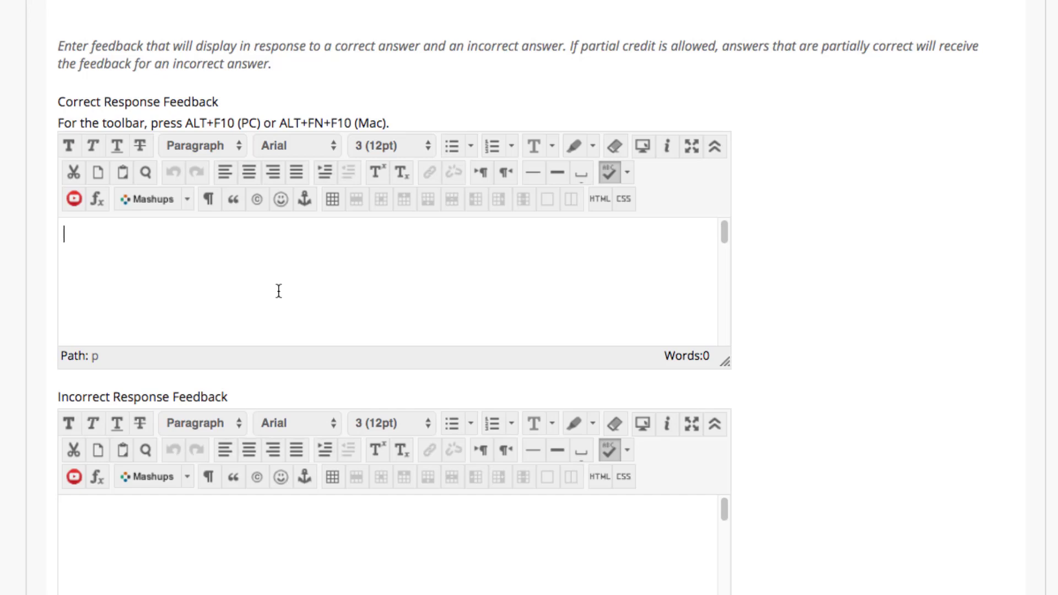
pyautogui.write("It'sa me, Mario")
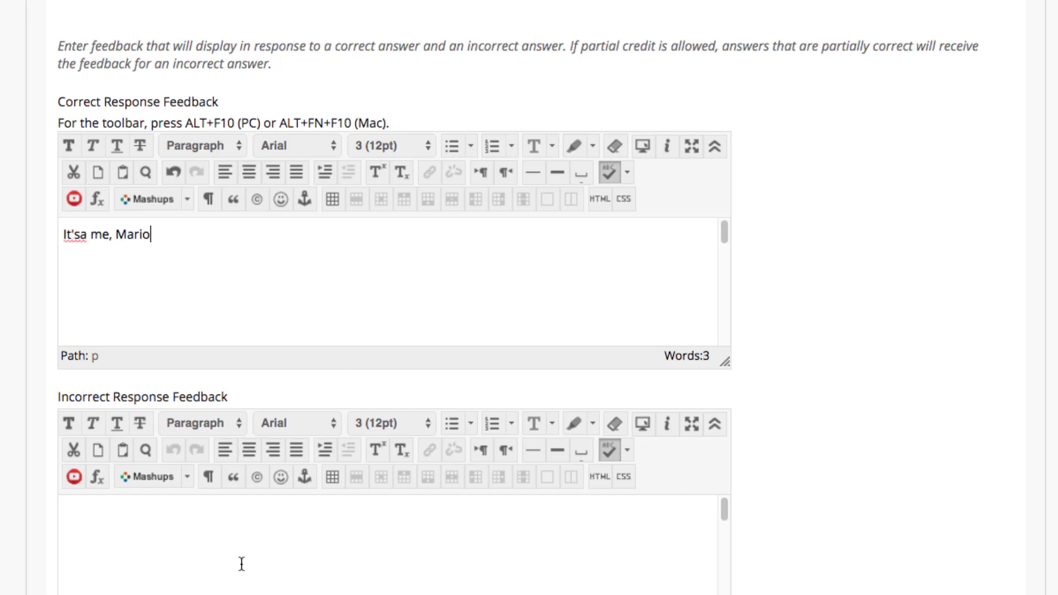
pyautogui.click(239, 538)
pyautogui.write('Play more video games')
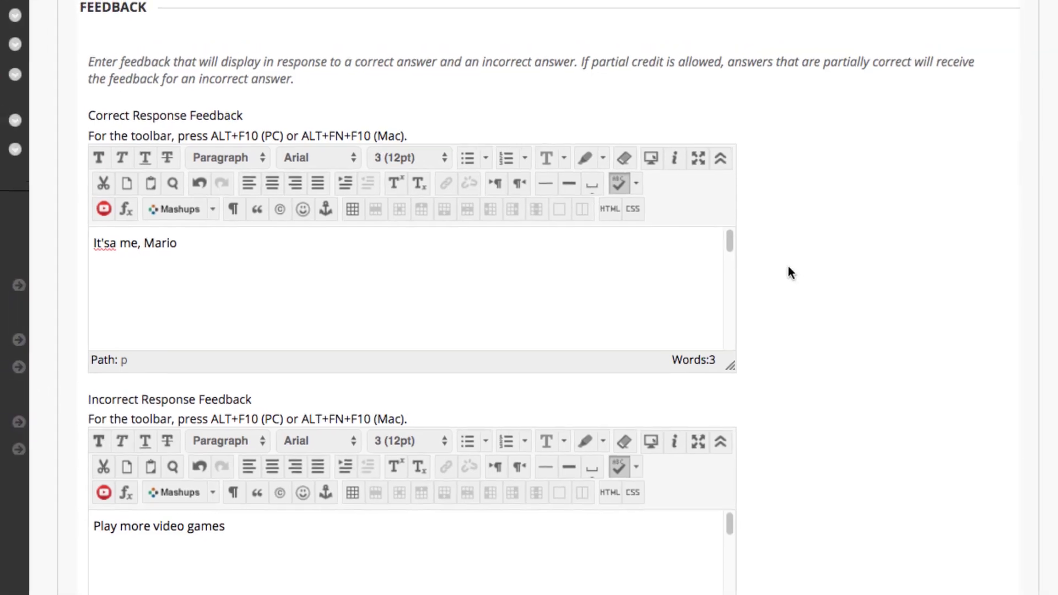
pyautogui.scroll(-10, 800, 284)
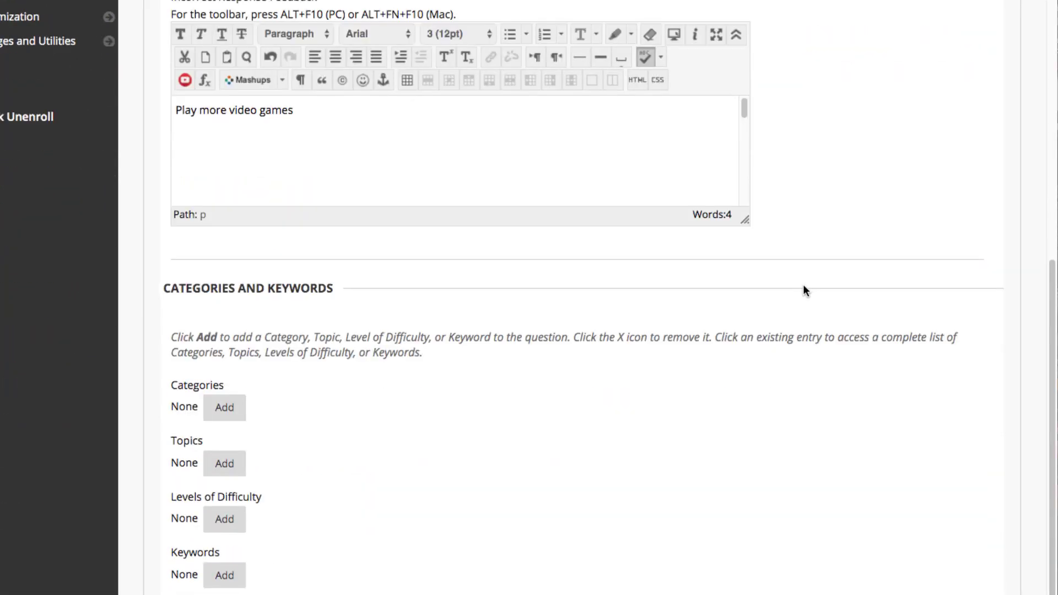
pyautogui.scroll(-5, 802, 284)
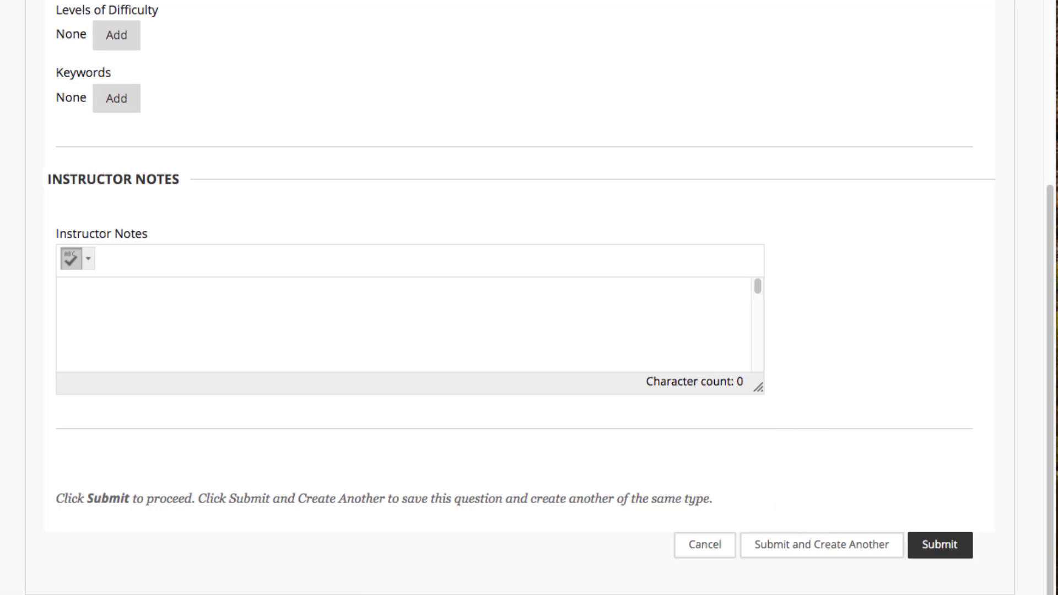
# - Submit the question to the Demo Test canvas
pyautogui.click(929, 547)
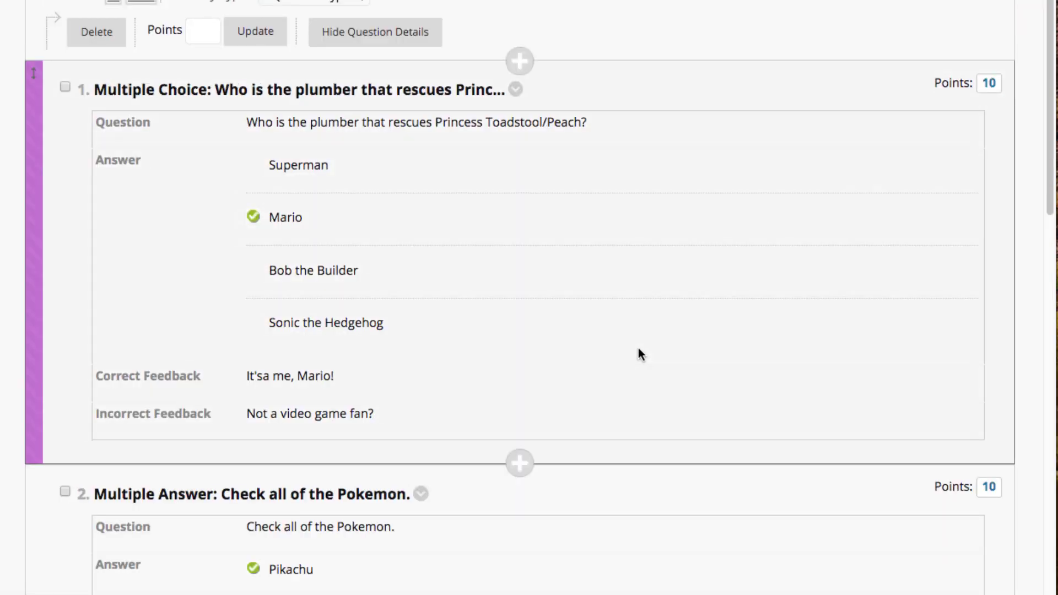